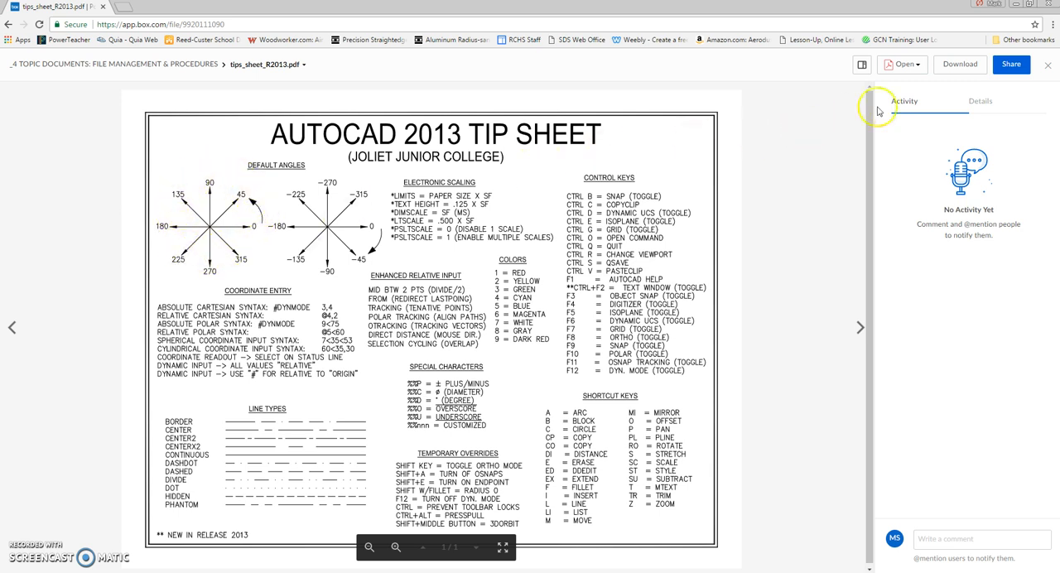
Switch from the browser tip sheet to AutoCAD 2017 and start a new drawing
click(1015, 6)
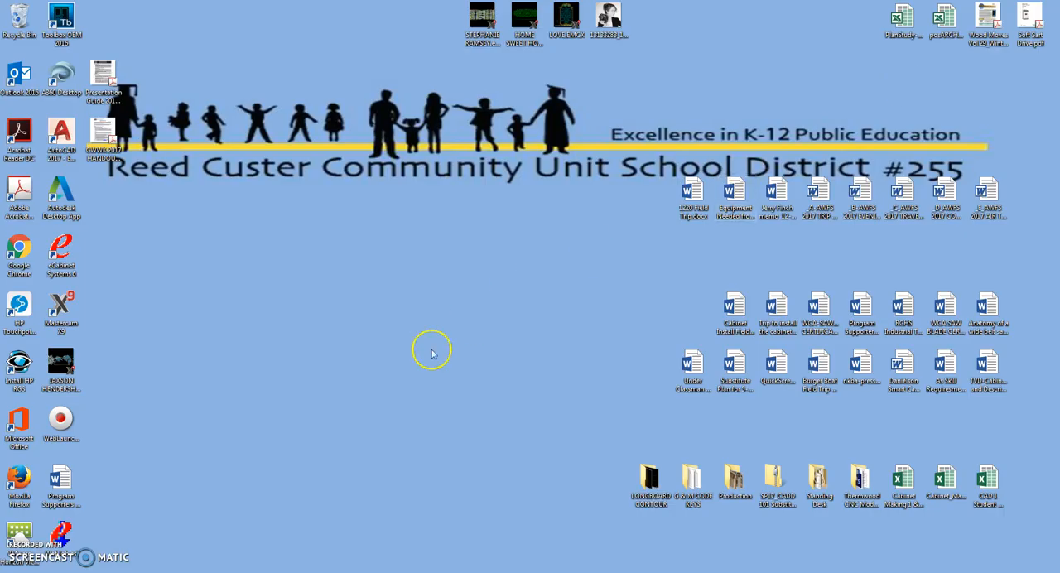
click(236, 571)
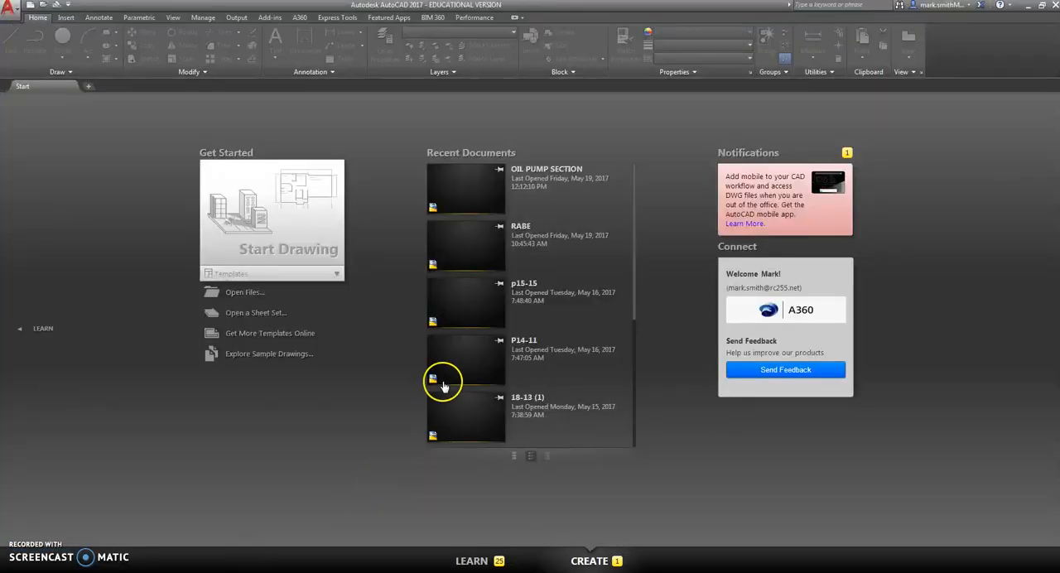
click(299, 232)
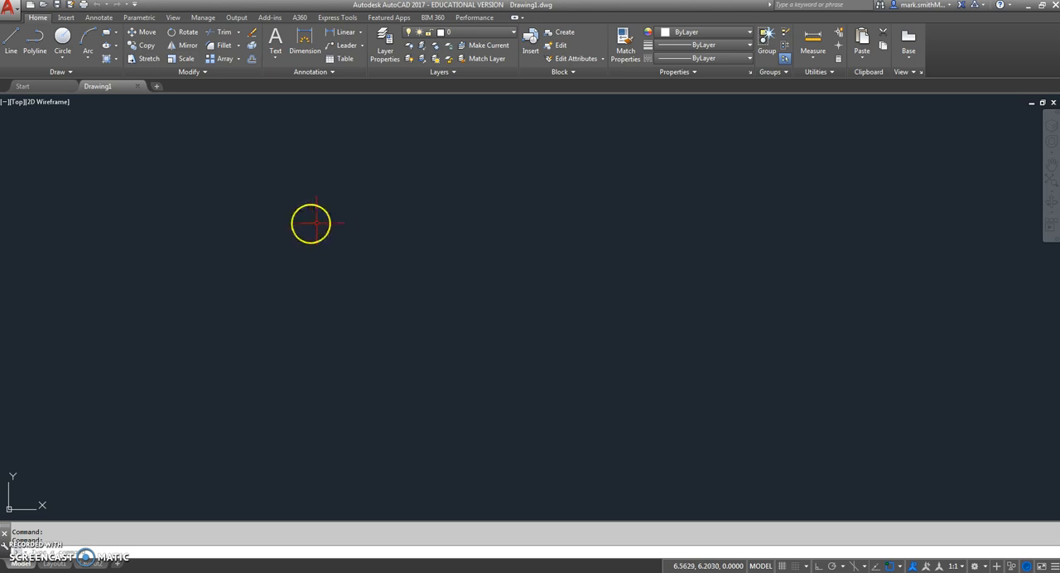
Draw a square with the Line tool using absolute coordinates 0,0, 2,0, 2,2, 0,2 and back to 0,0
click(13, 38)
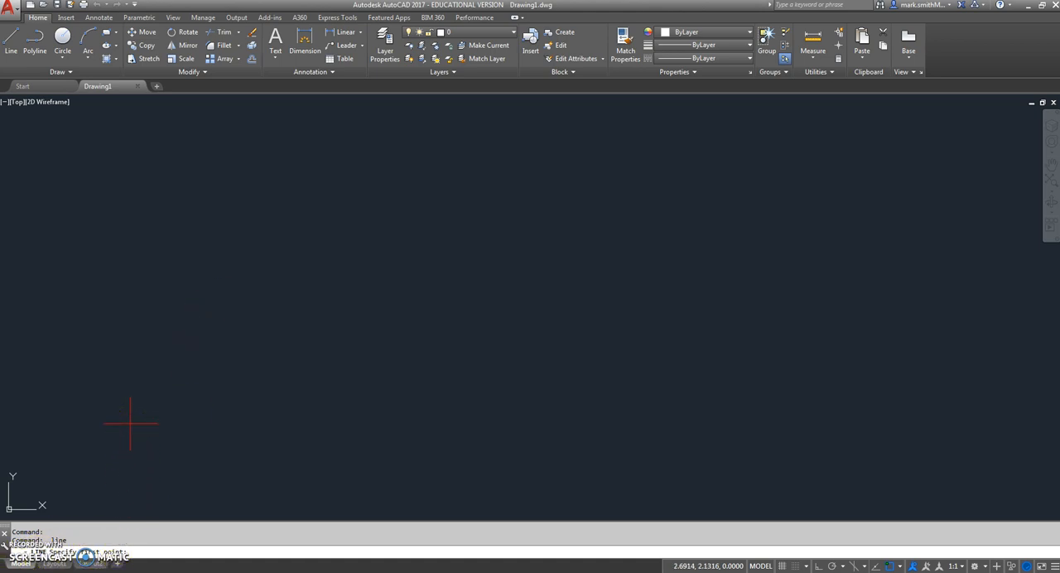
key(Return)
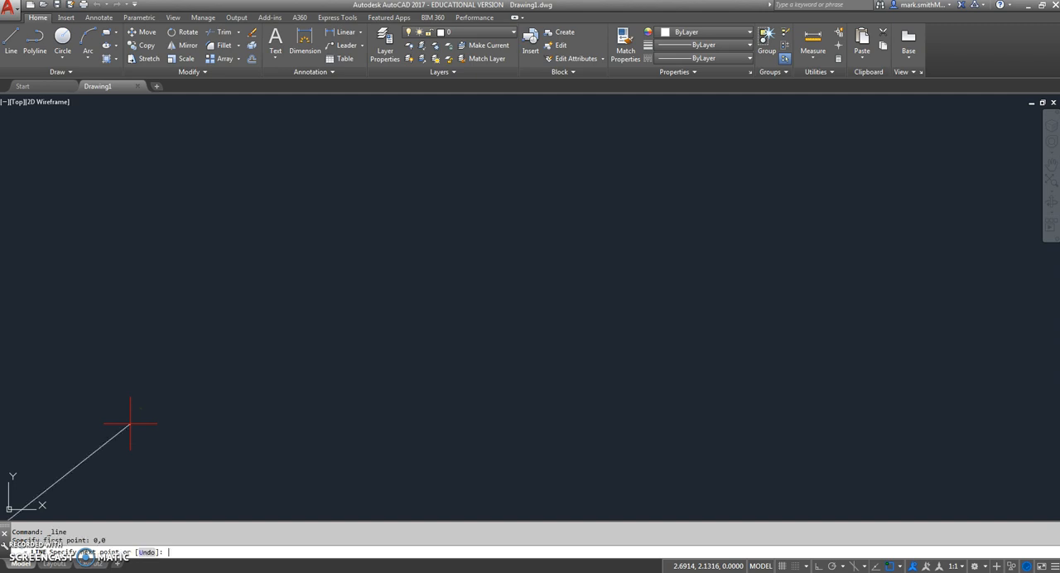
mouse_move(221, 405)
middle_down()
mouse_move(303, 332)
mouse_move(308, 350)
middle_up()
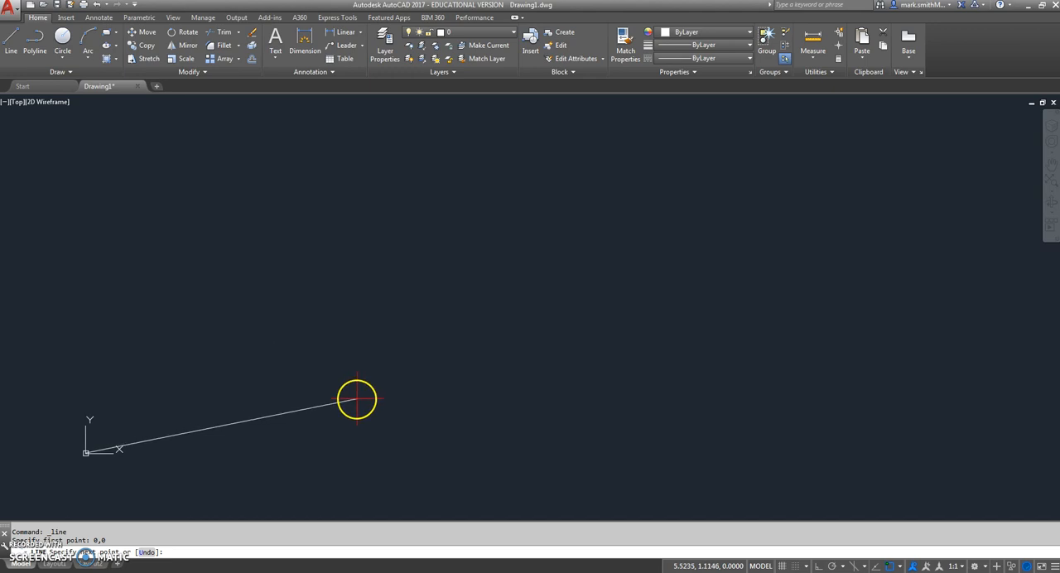
click(363, 453)
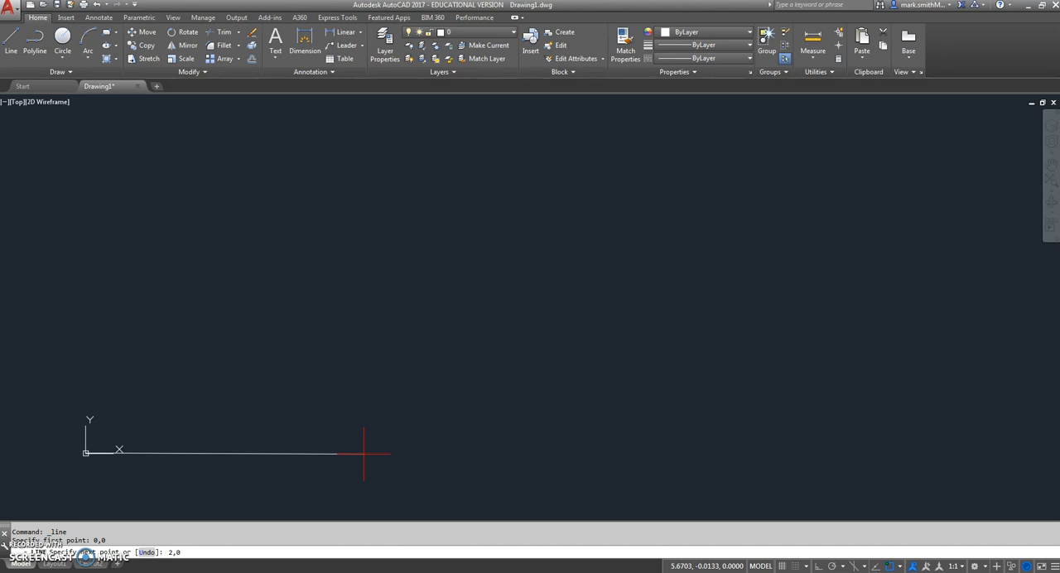
key(Return)
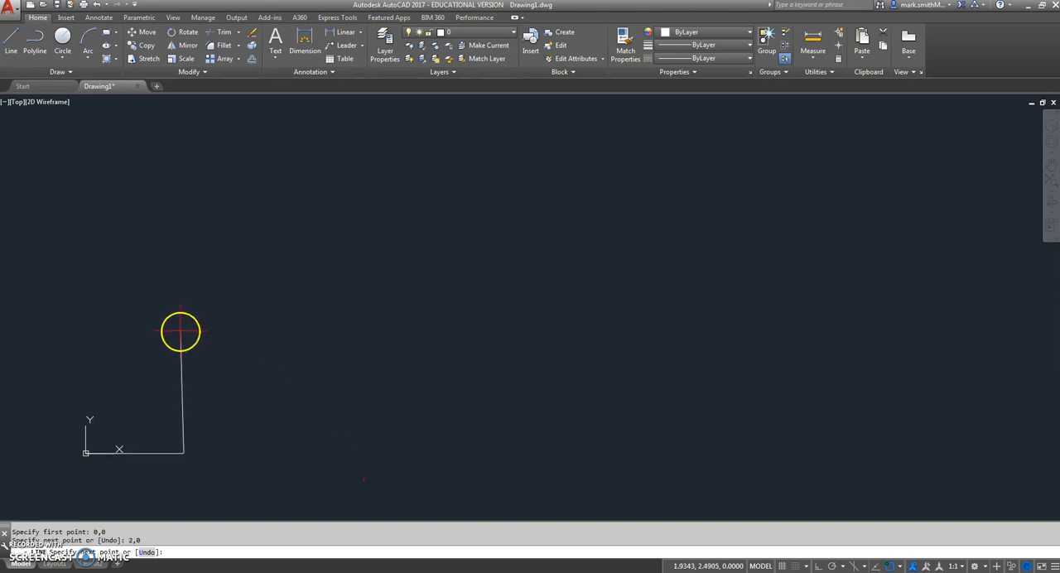
text(2,2)
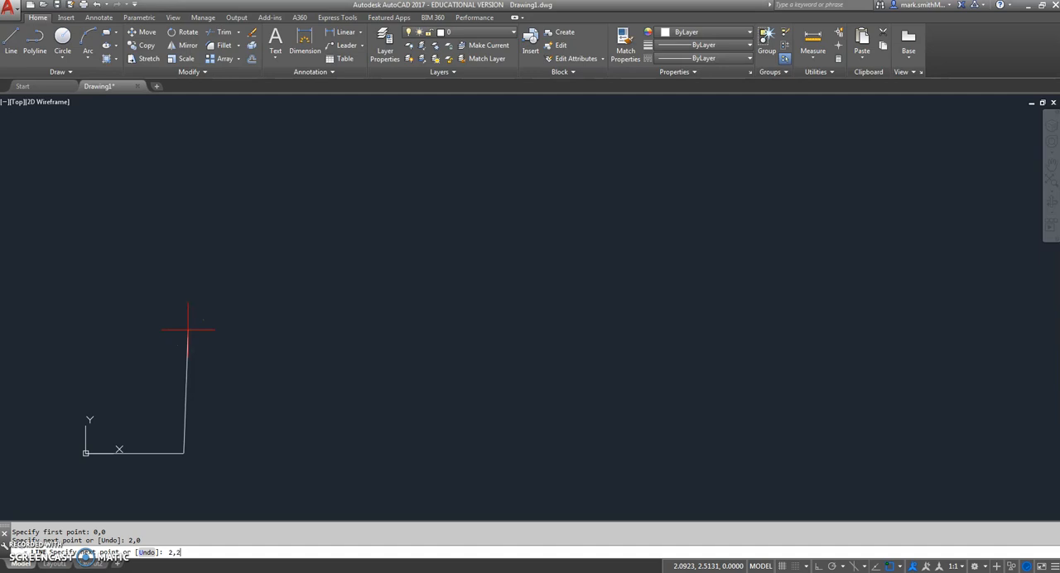
key(Return)
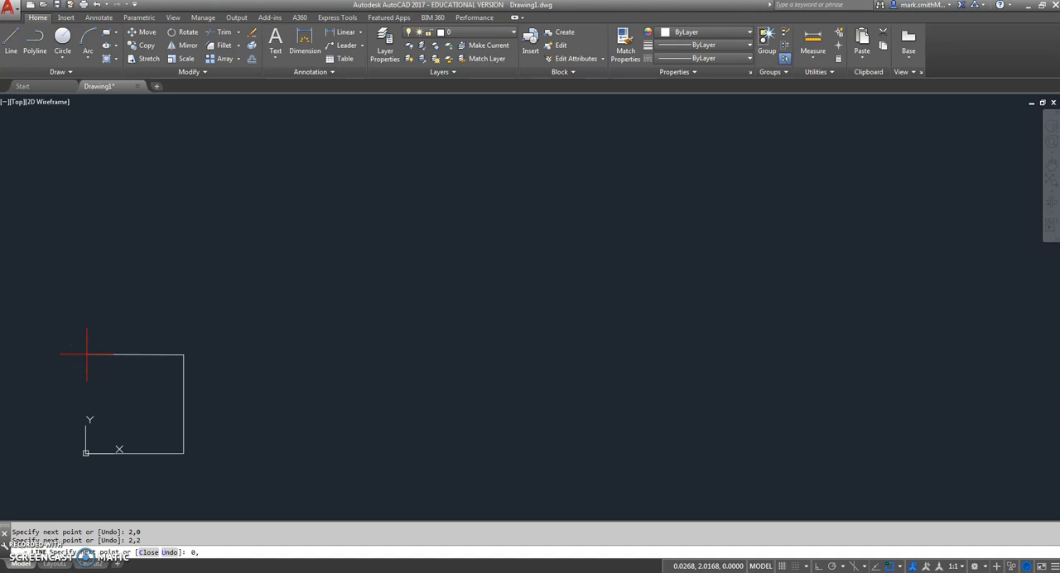
key(Return)
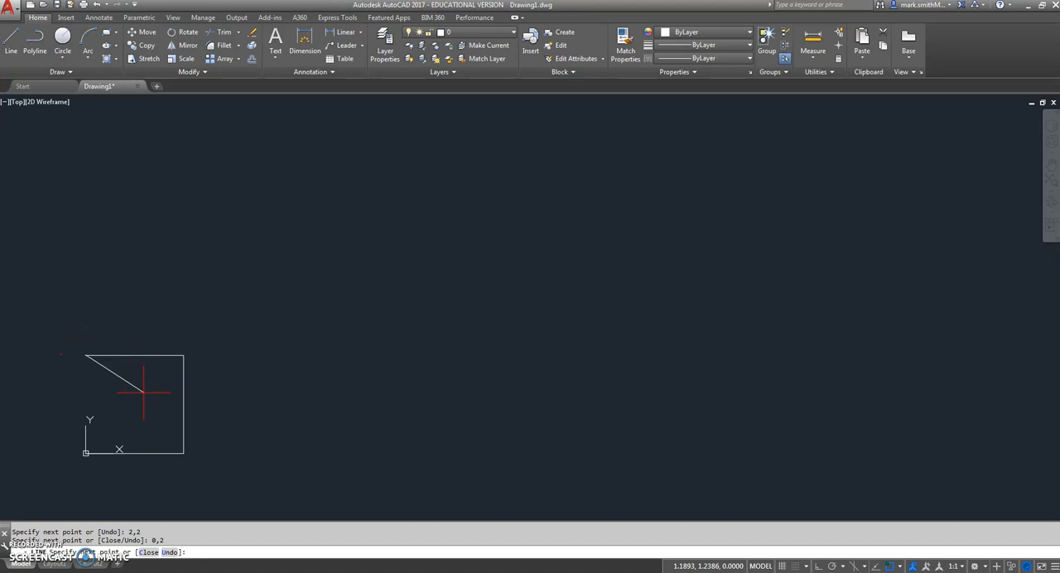
key(Return)
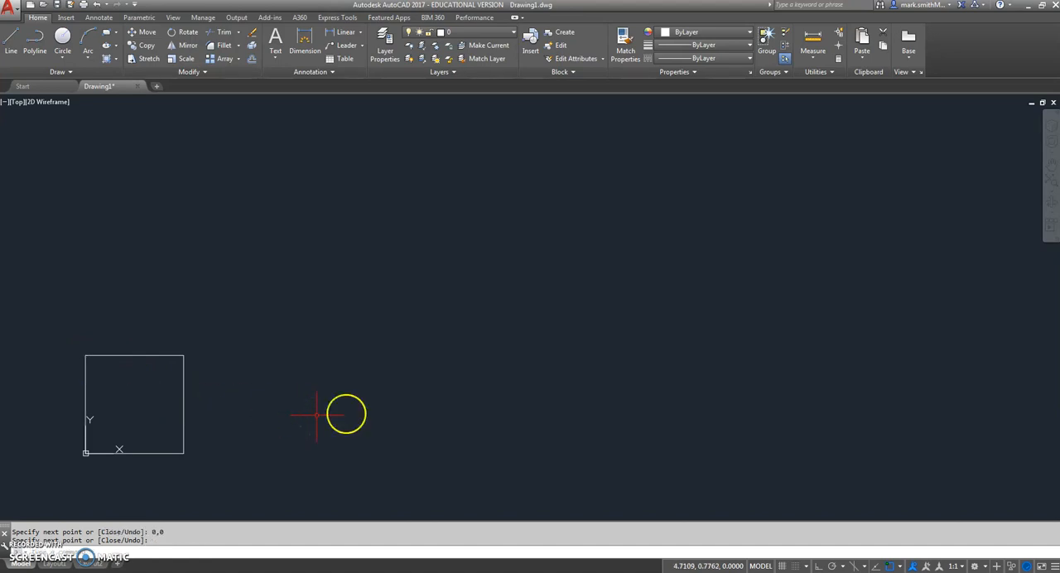
Turn object snap off and erase all four lines of the square
click(889, 565)
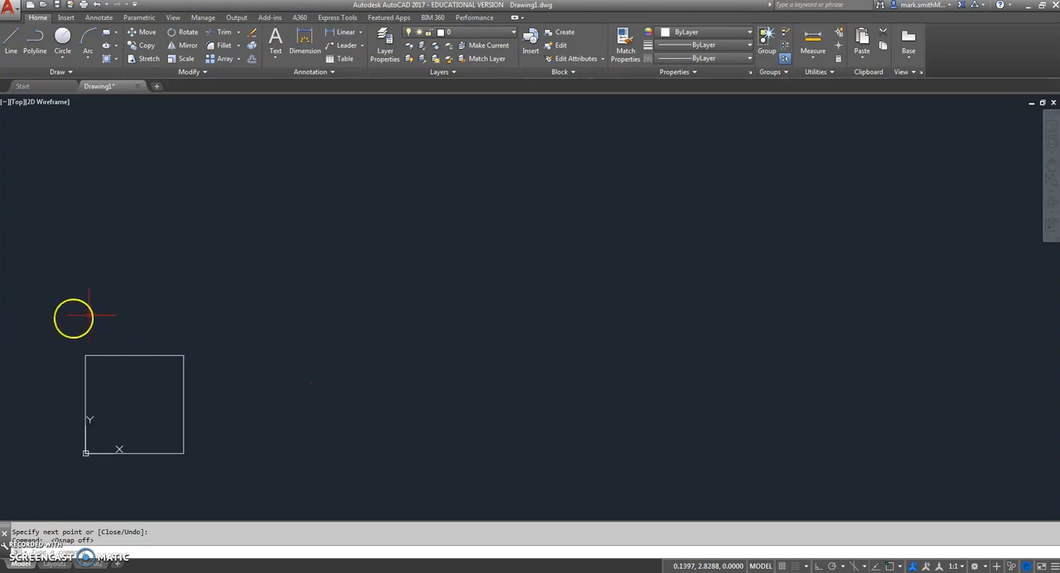
click(59, 322)
click(233, 474)
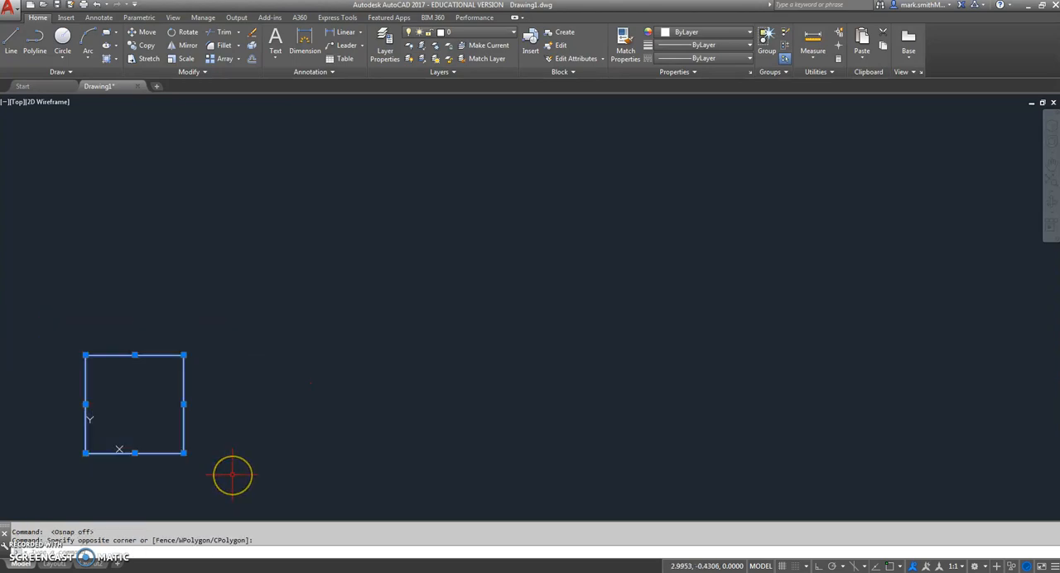
key(Delete)
Start a line at 0,0 and draw the square's bottom and right edges with relative coordinates @2,0 and @0,2
click(15, 43)
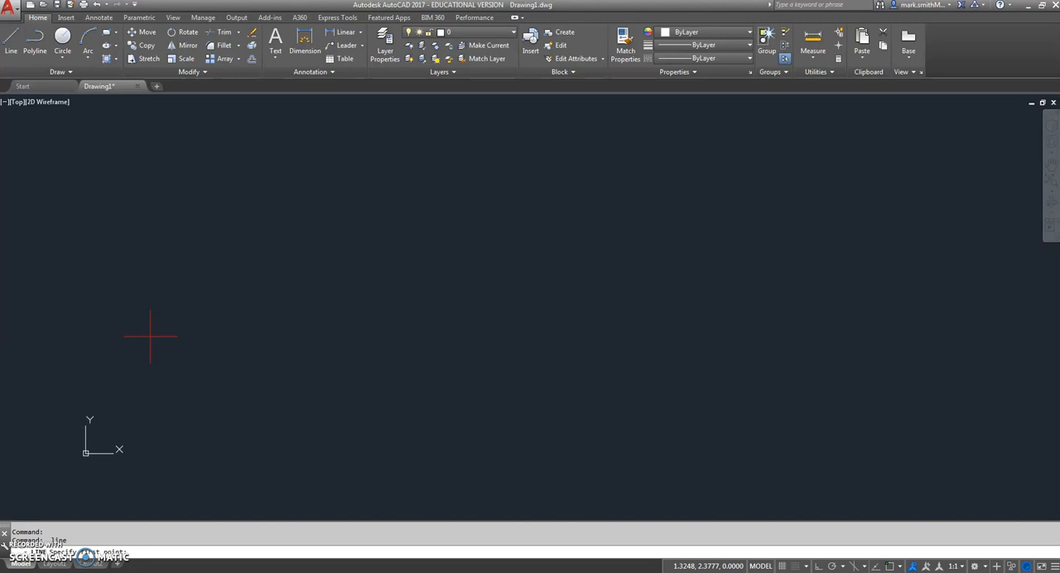
text(0,0)
key(Return)
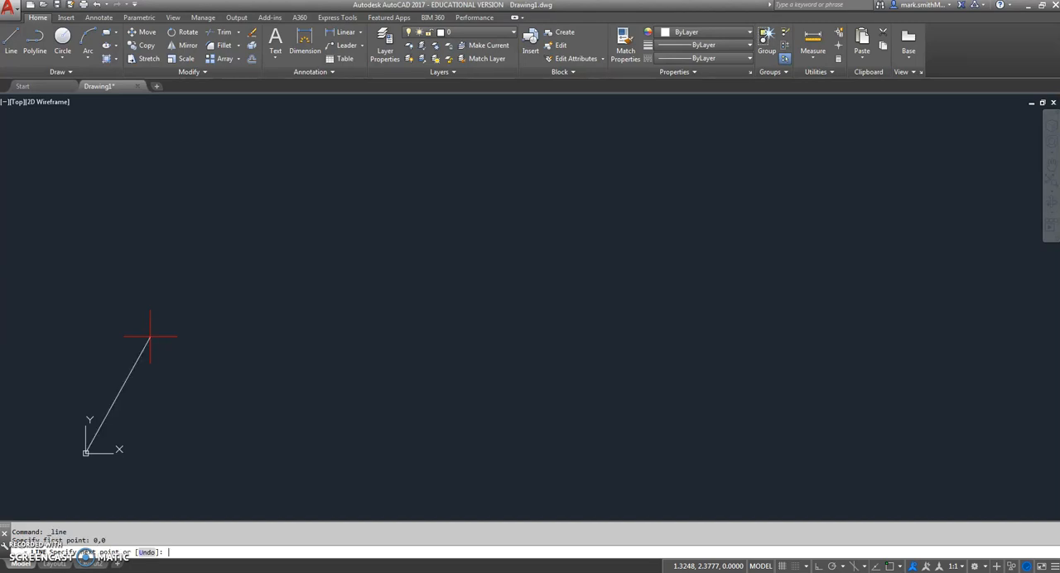
text(@2,)
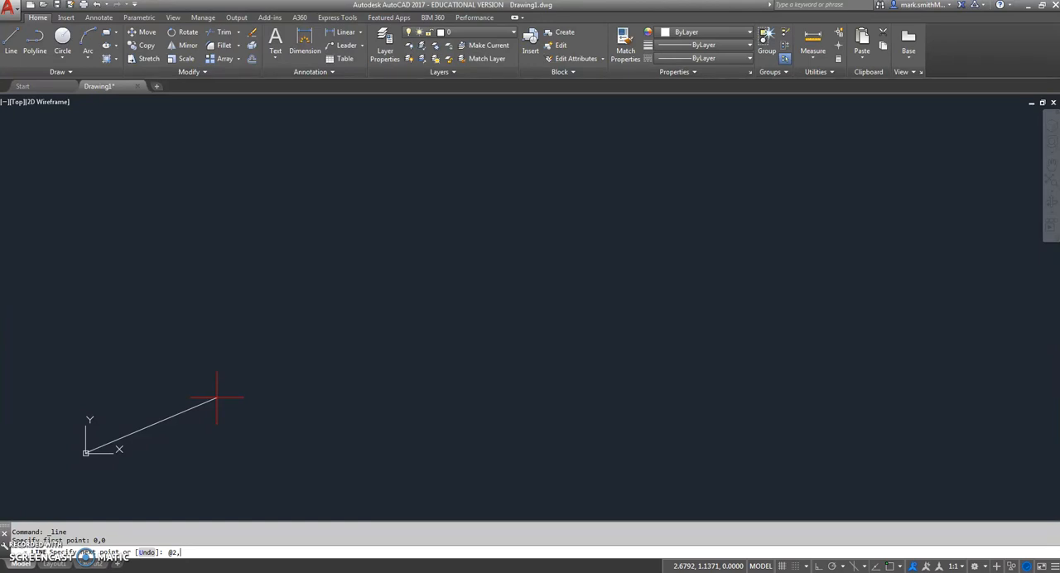
text(0)
key(Return)
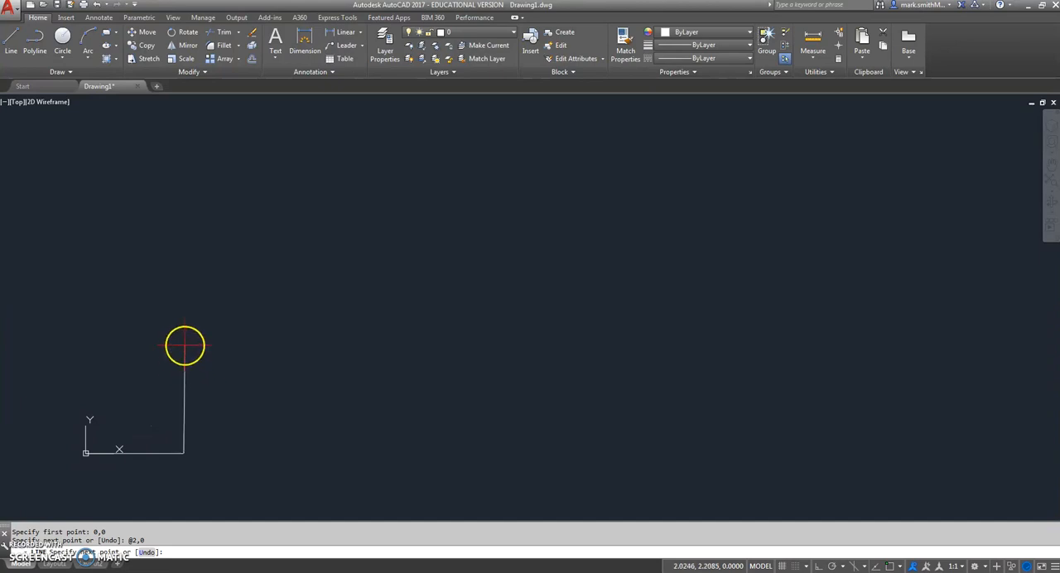
text(@0,2)
key(Return)
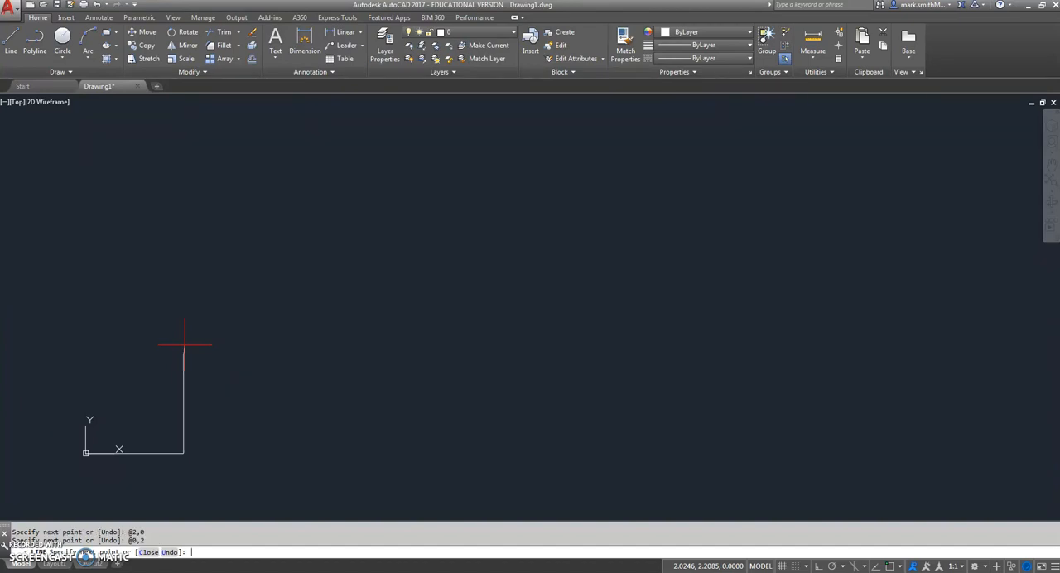
Add the square's top edge with the relative coordinate @-2,0
text(@-2,0)
key(Return)
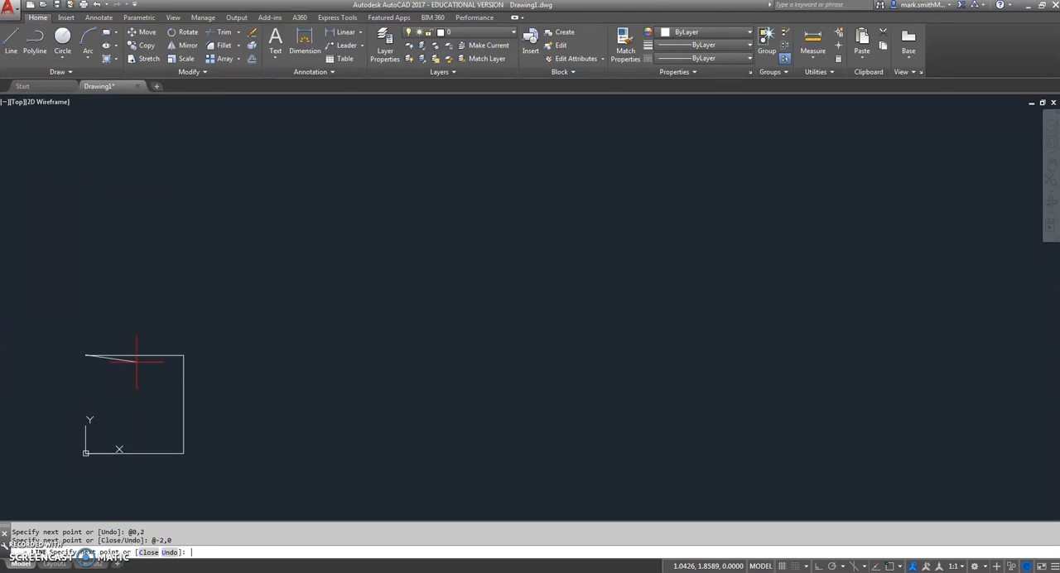
Close the square's left edge with the relative coordinate @0,-2 and end the Line command
text(@0-2)
key(Return)
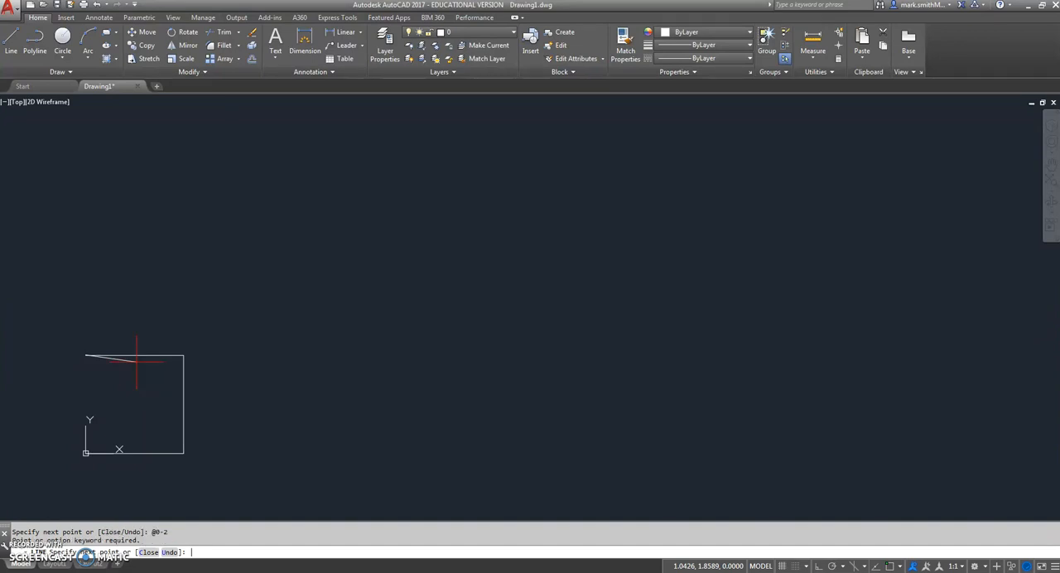
scroll(76, 366, up, 4)
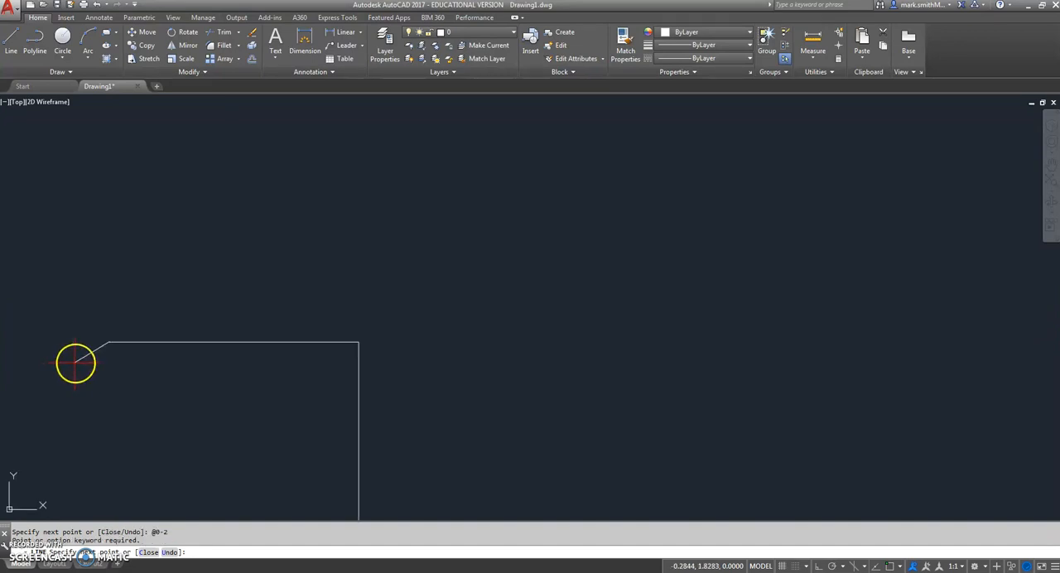
scroll(108, 349, up, 1)
scroll(133, 352, down, 5)
middle_drag(142, 355, 173, 295)
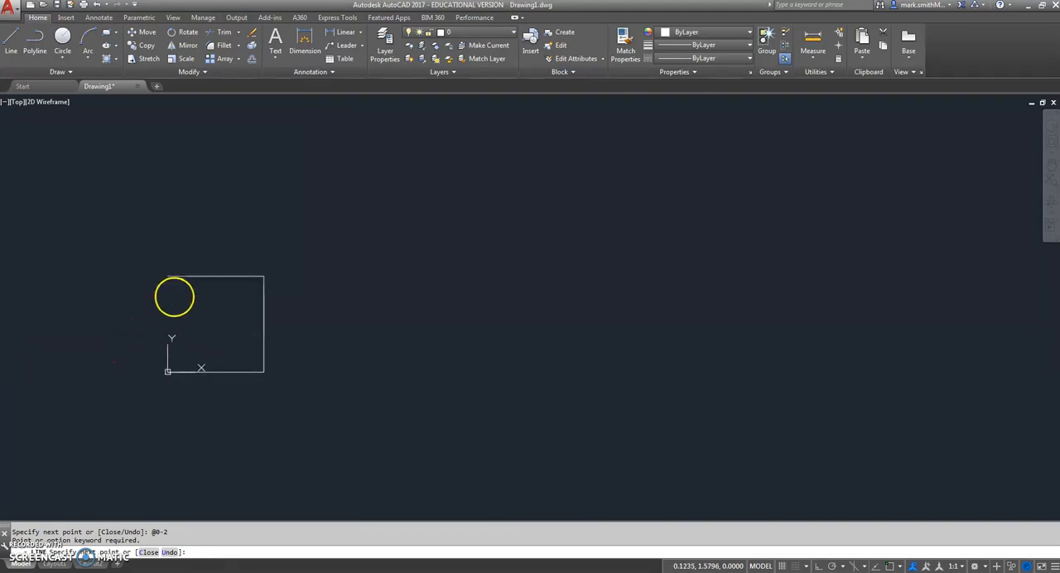
text(@)
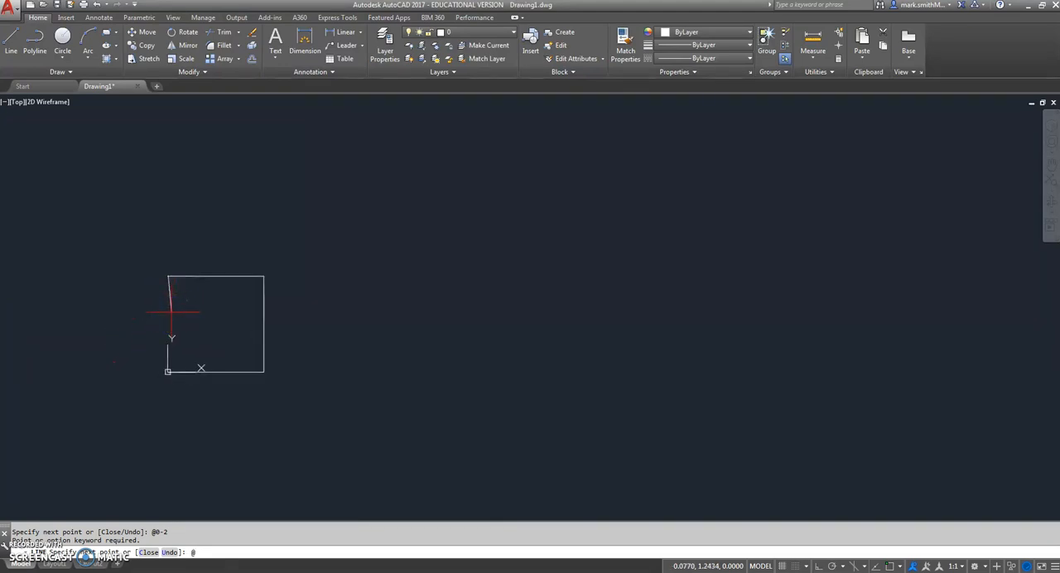
text(0,-2)
key(Return)
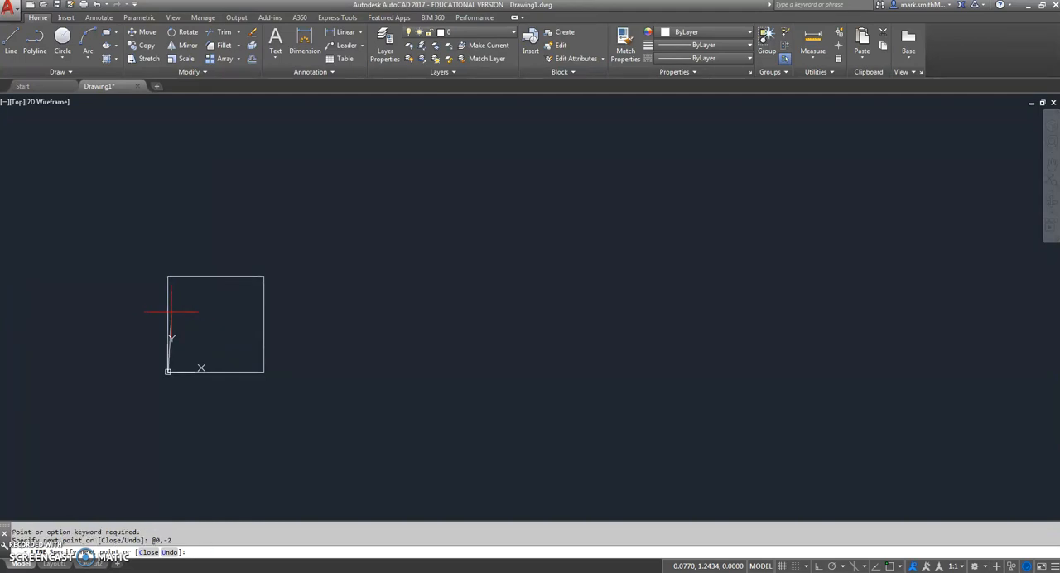
key(Return)
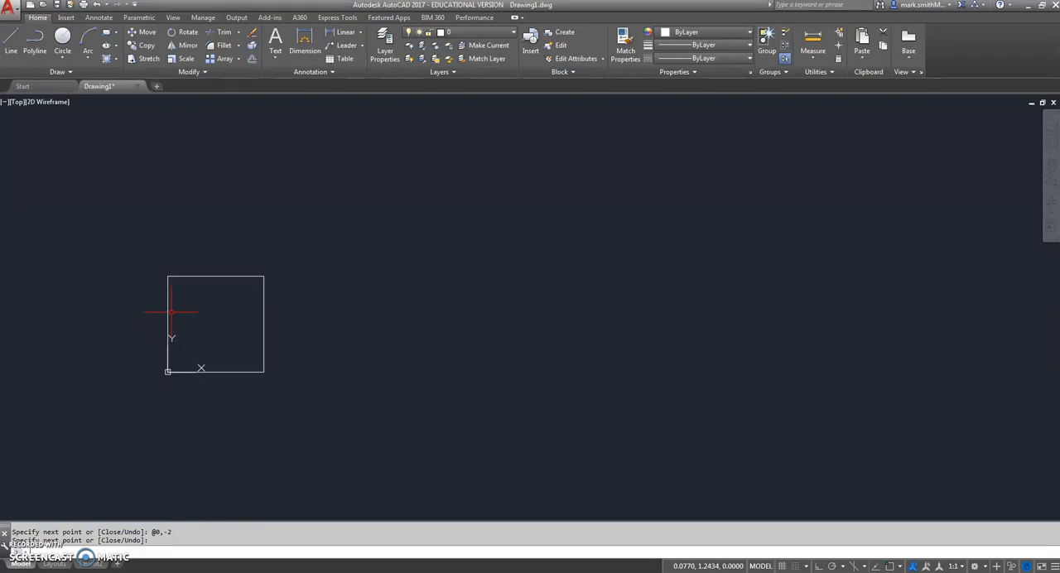
Erase the square drawn with relative coordinates
key(Return)
drag(154, 260, 302, 396)
key(Delete)
Check the tip sheet in the browser, return to AutoCAD and draw a line from 0,0 with the relative polar coordinate @2<0
click(178, 571)
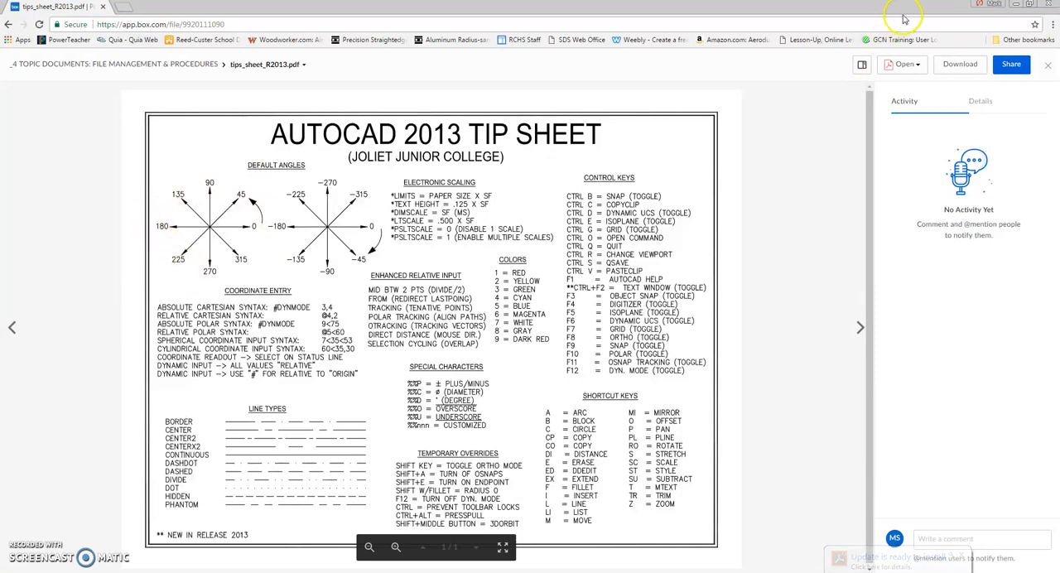
click(1018, 5)
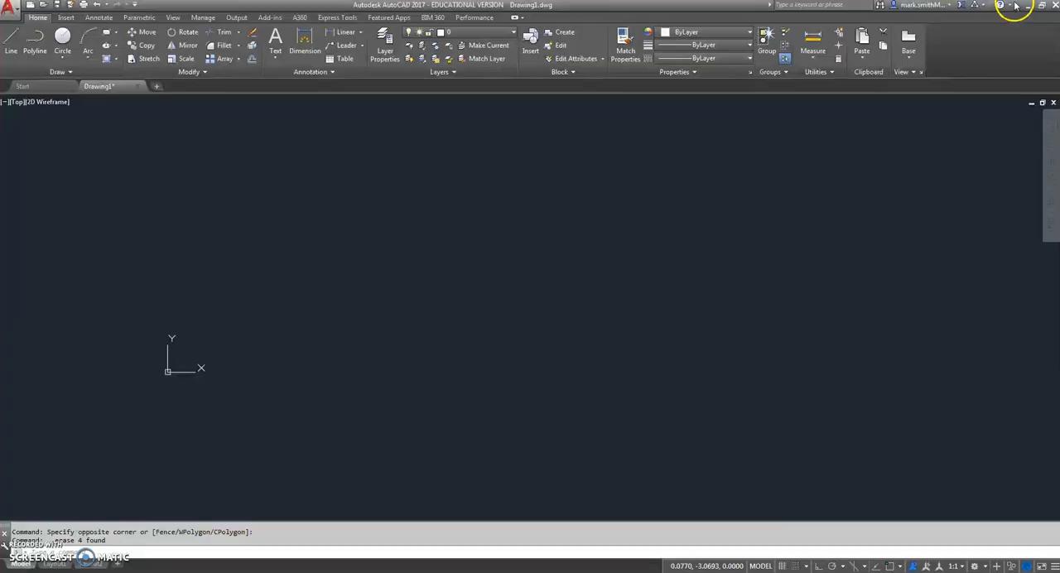
click(11, 39)
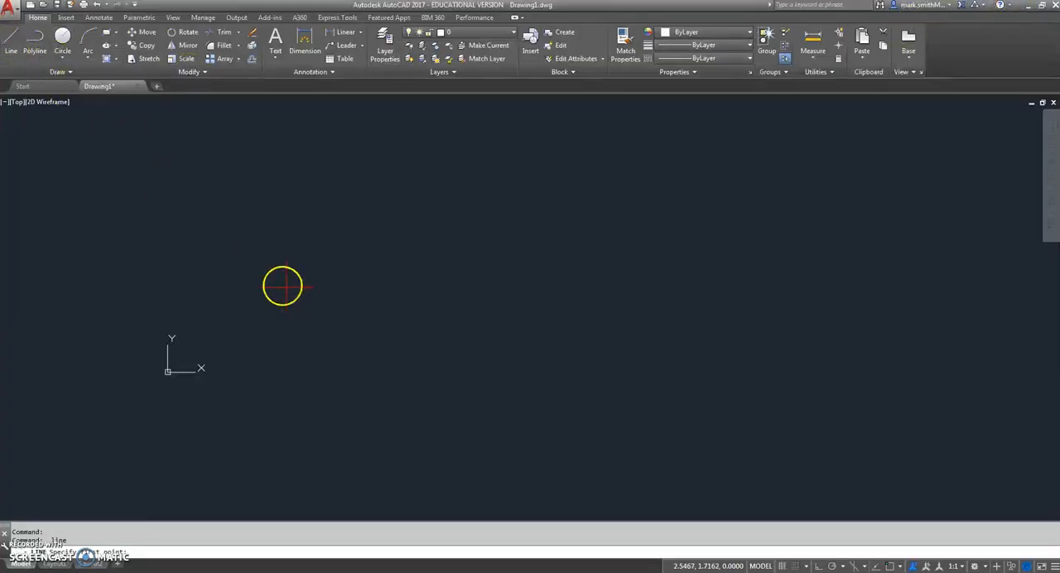
text(0,0)
key(Return)
click(296, 288)
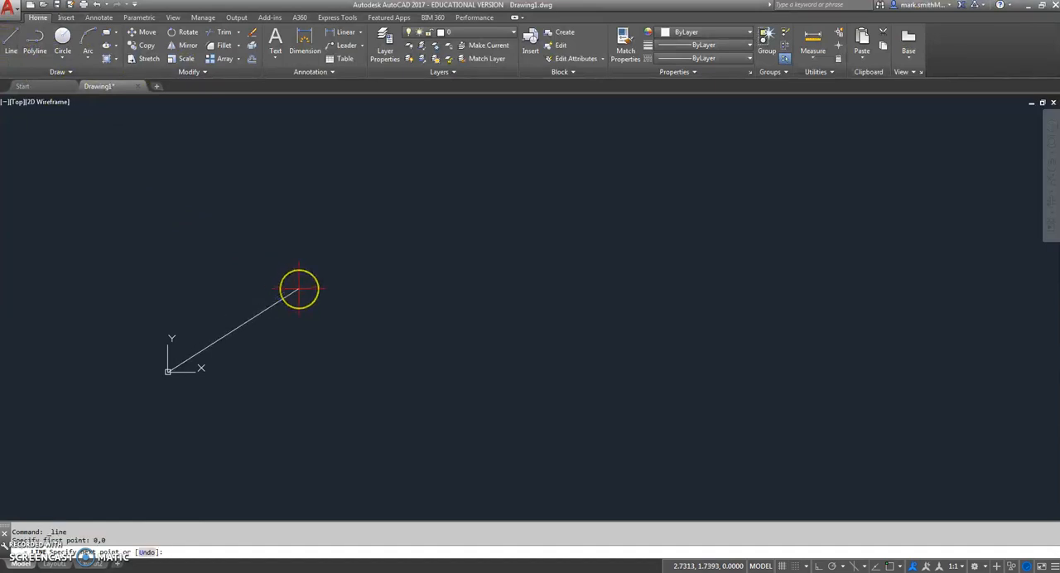
text(@)
text(<)
text(0)
key(Return)
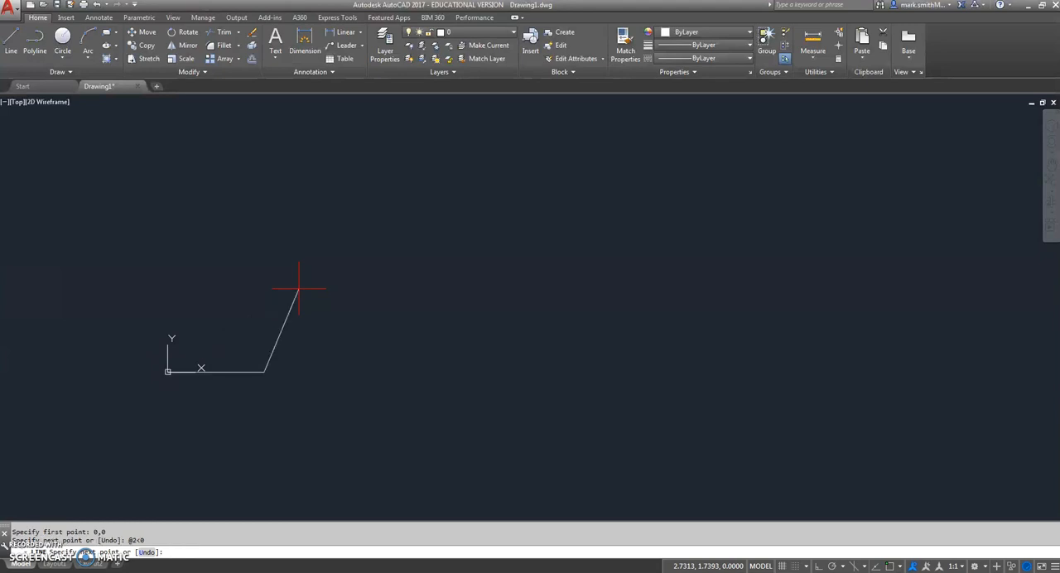
Draw the square's right and top edges with relative polar coordinates @2<90 and @2<180
text(@)
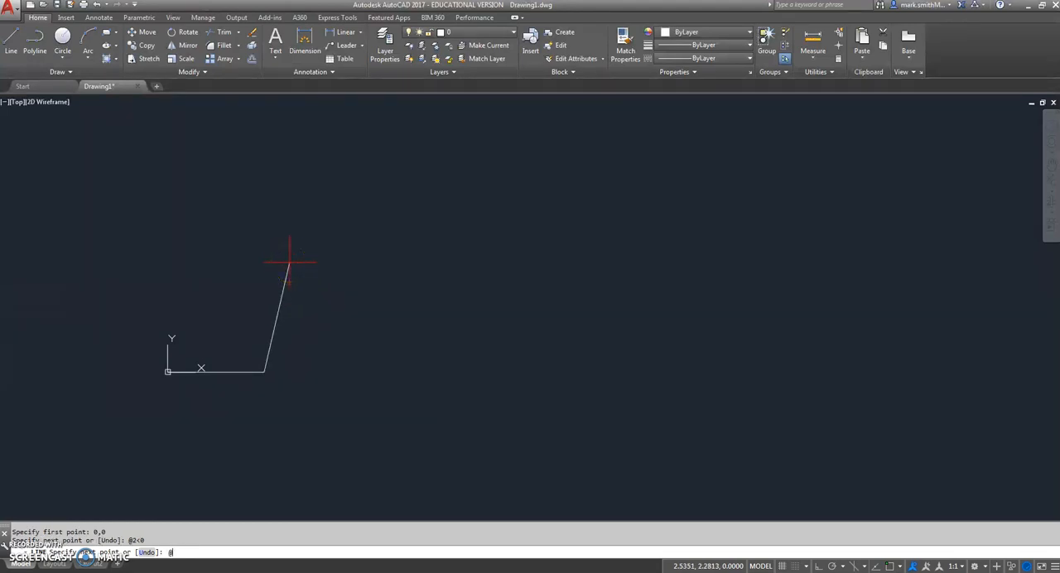
text(2<90)
key(Return)
text(@)
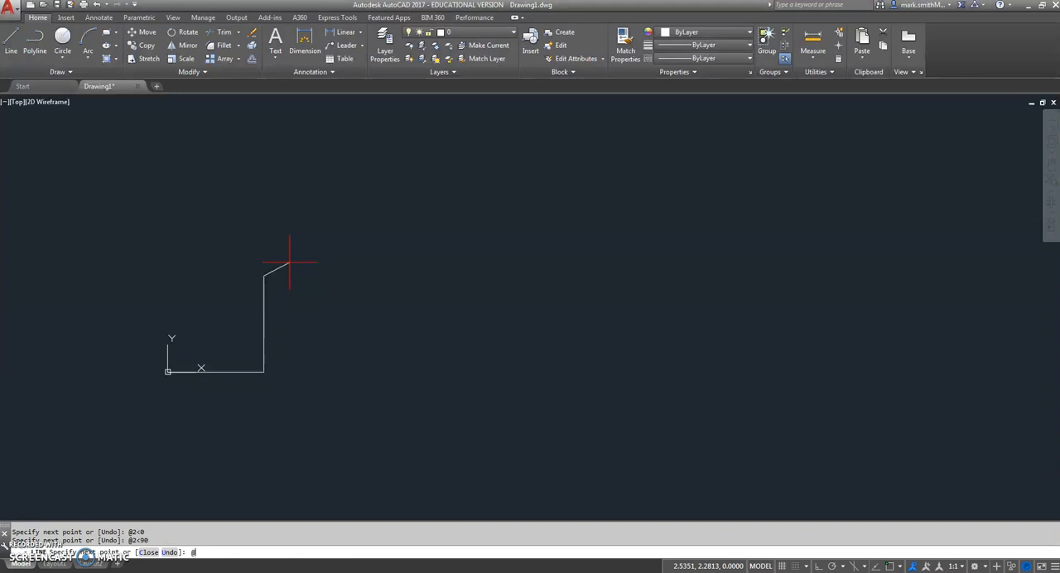
text(2<180)
key(Return)
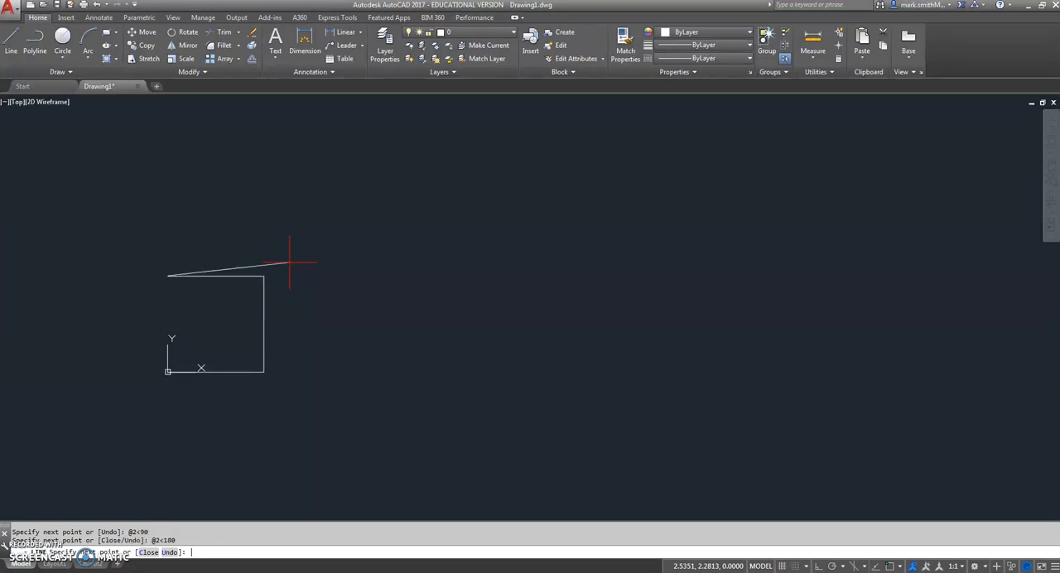
Complete the square's left edge with the relative polar coordinate @2<270 and end the Line command
text(@2<270)
key(Return)
key(Return)
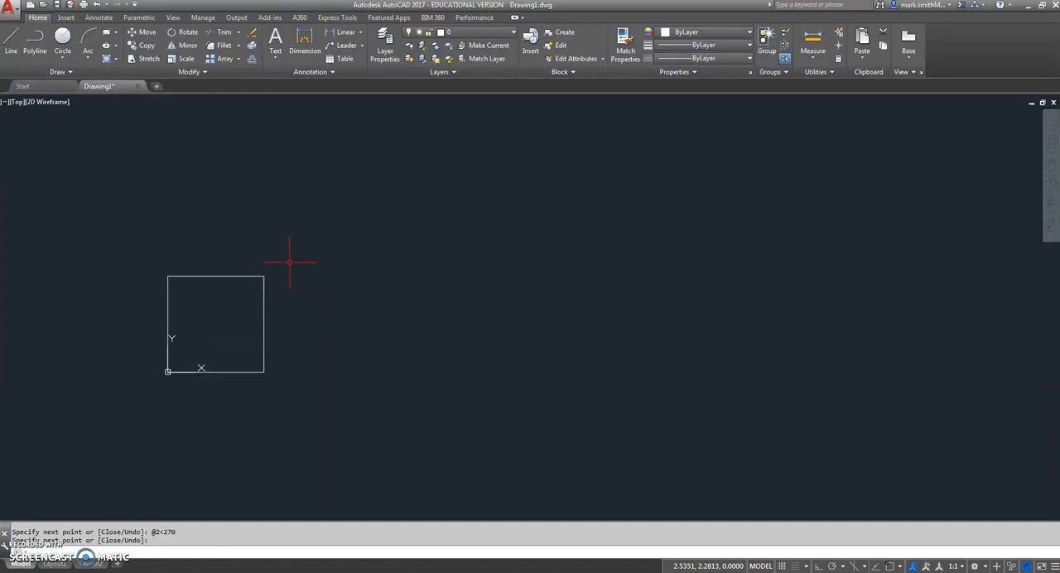